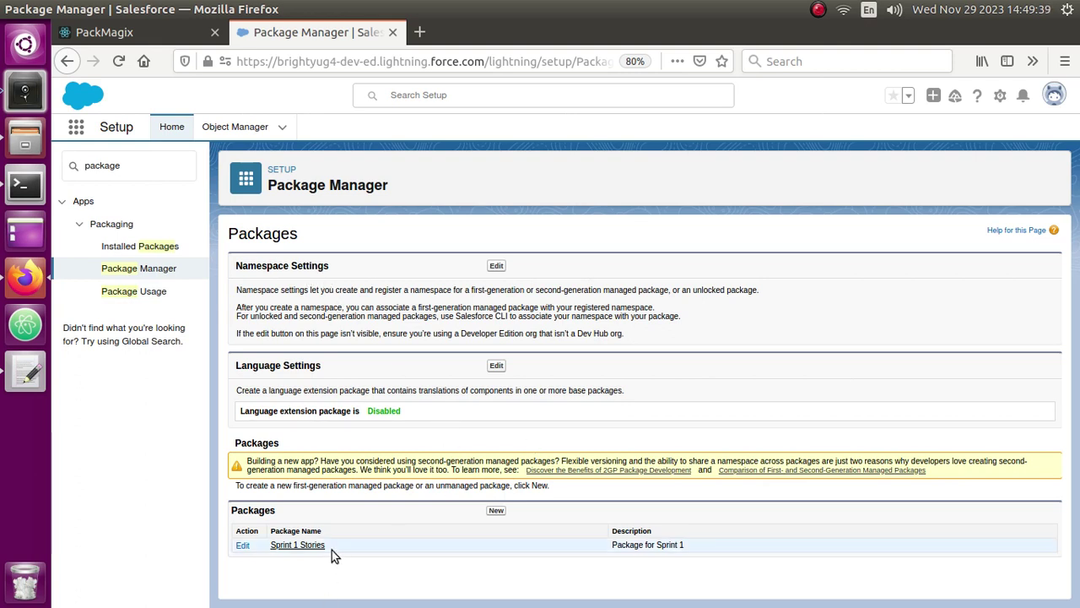
{"action": "left_click_drag", "start_coordinate": [331, 548], "coordinate": [280, 558]}
{"action": "left_click", "coordinate": [269, 550]}
Open the Sprint 1 Stories package, which lists Apex classes FlowUtils and FlowUtils_GetRTId, and select its title
{"action": "left_click", "coordinate": [287, 546]}
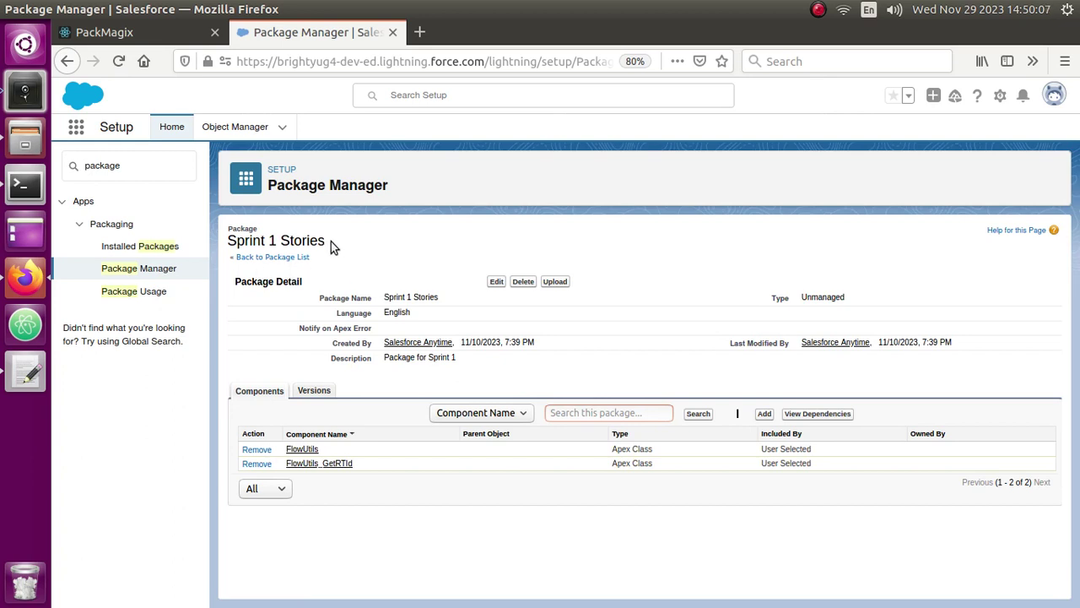
{"action": "left_click_drag", "start_coordinate": [228, 243], "coordinate": [334, 246]}
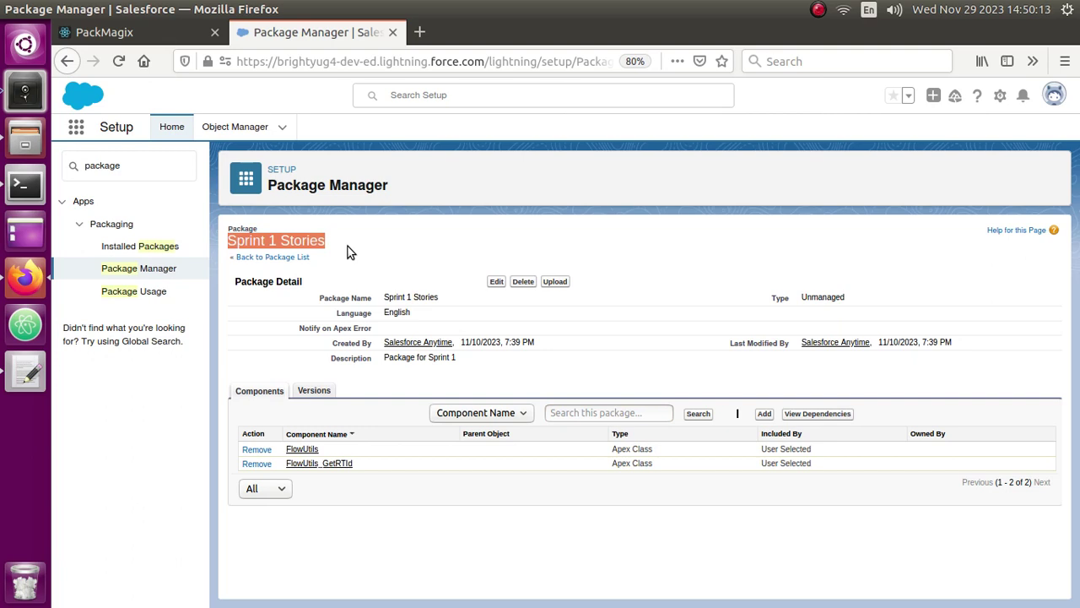
{"action": "left_click", "coordinate": [350, 252]}
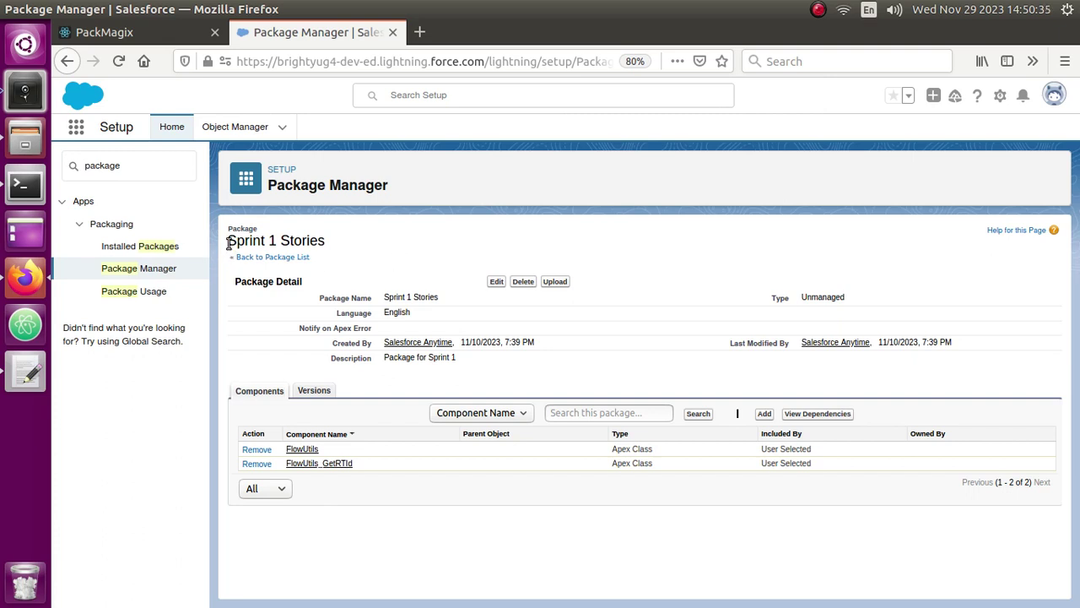
{"action": "left_click_drag", "start_coordinate": [228, 241], "coordinate": [330, 243]}
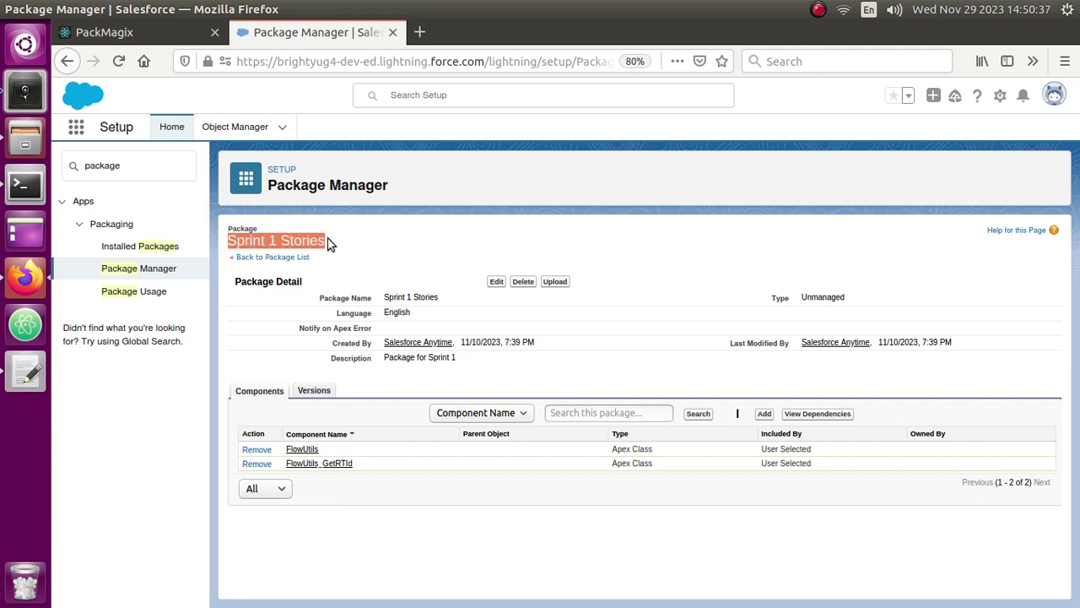
{"action": "left_click", "coordinate": [280, 242]}
{"action": "left_click_drag", "start_coordinate": [336, 242], "coordinate": [217, 239]}
{"action": "left_click", "coordinate": [244, 254]}
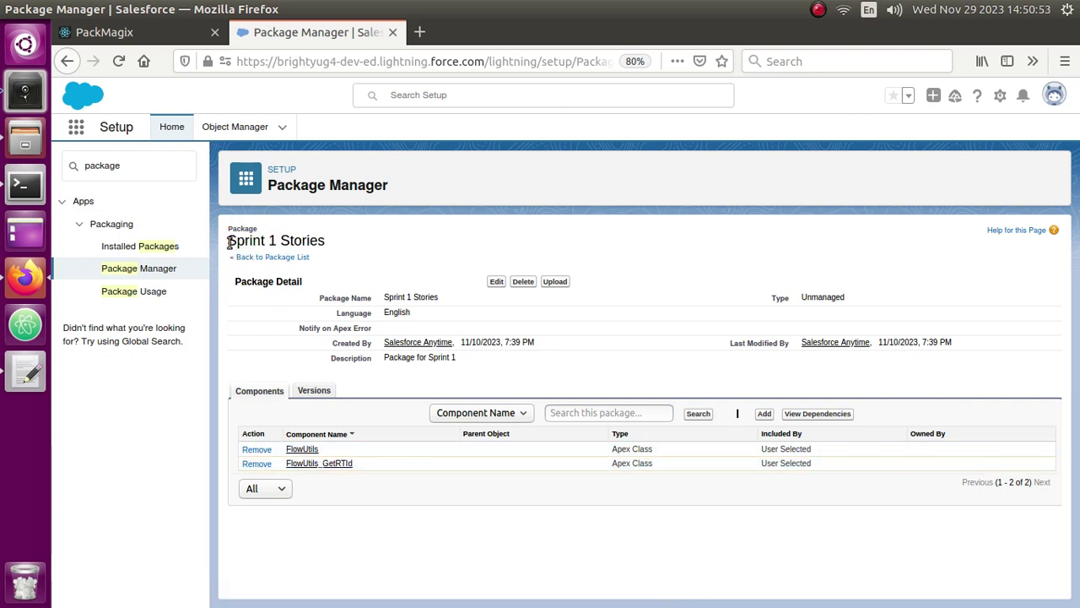
{"action": "left_click_drag", "start_coordinate": [229, 241], "coordinate": [335, 242]}
{"action": "key", "text": "ctrl+c"}
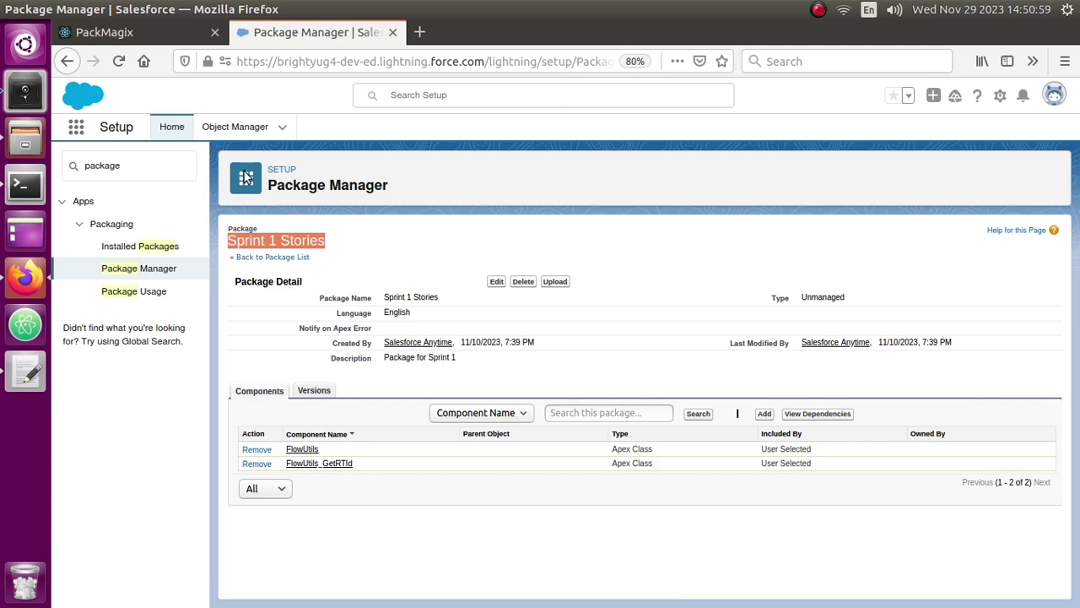
Log PackMagix in to the Salesforce dev org via OAuth 2.0 with the saved login and allow access
{"action": "left_click", "coordinate": [142, 32]}
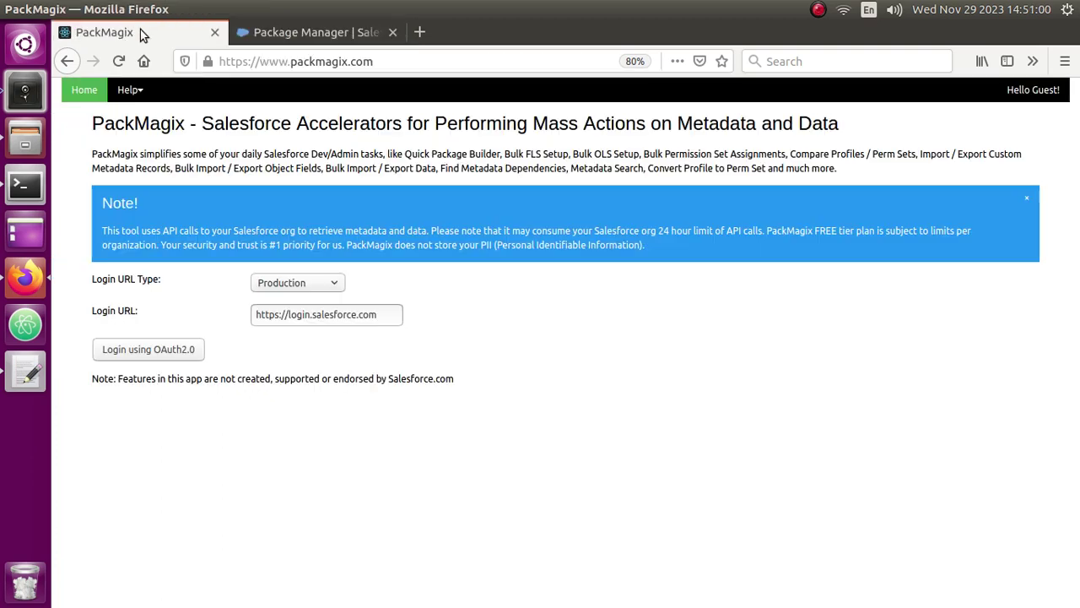
{"action": "left_click", "coordinate": [178, 358]}
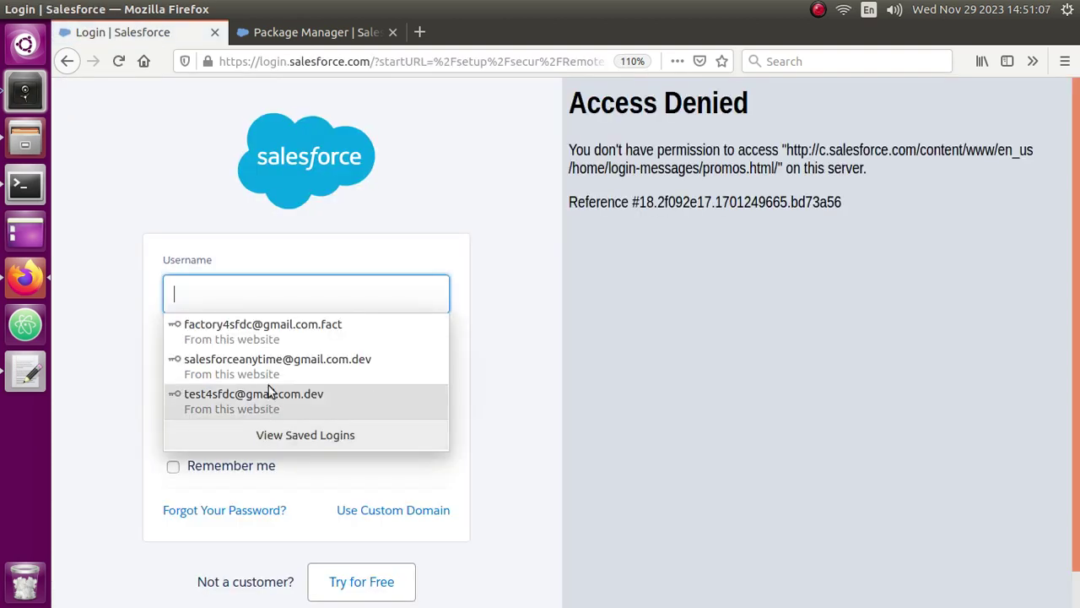
{"action": "left_click", "coordinate": [291, 369]}
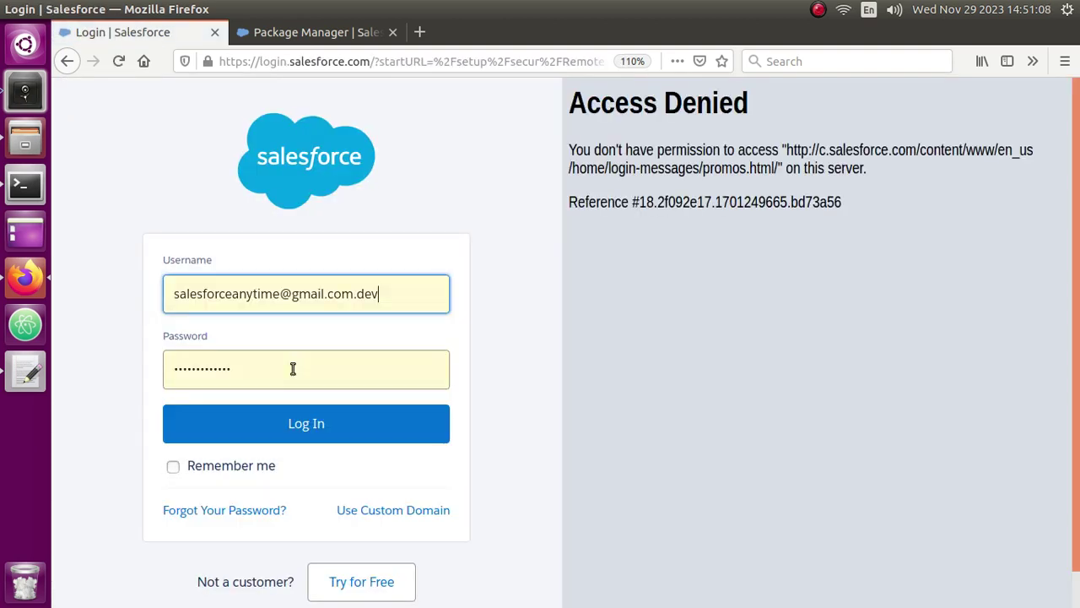
{"action": "left_click", "coordinate": [276, 422]}
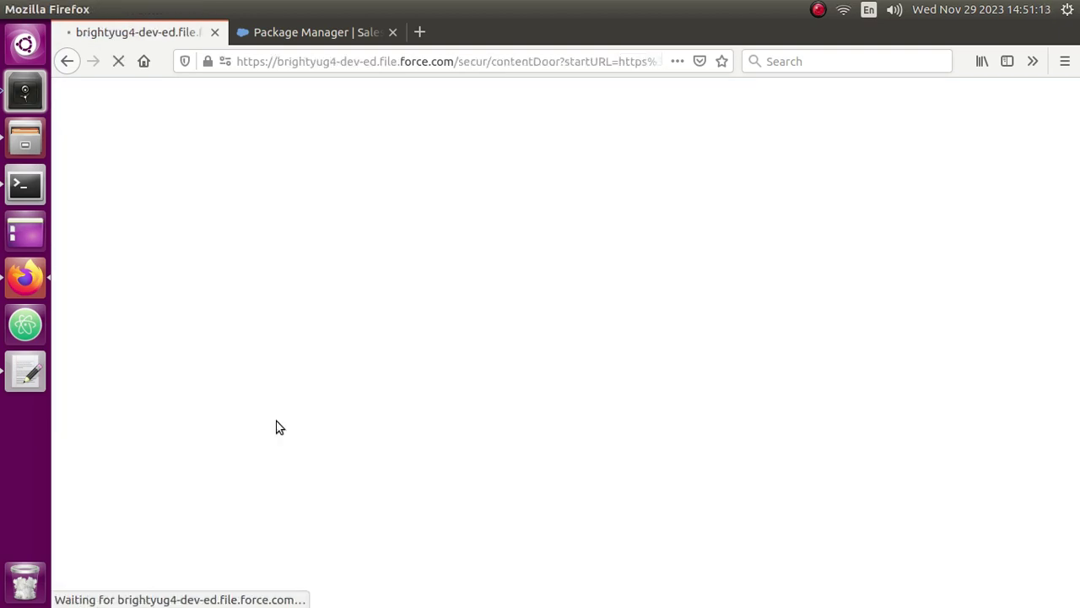
{"action": "scroll", "coordinate": [335, 439], "scroll_direction": "down", "scroll_amount": 3}
{"action": "scroll", "coordinate": [335, 439], "scroll_direction": "down", "scroll_amount": 2}
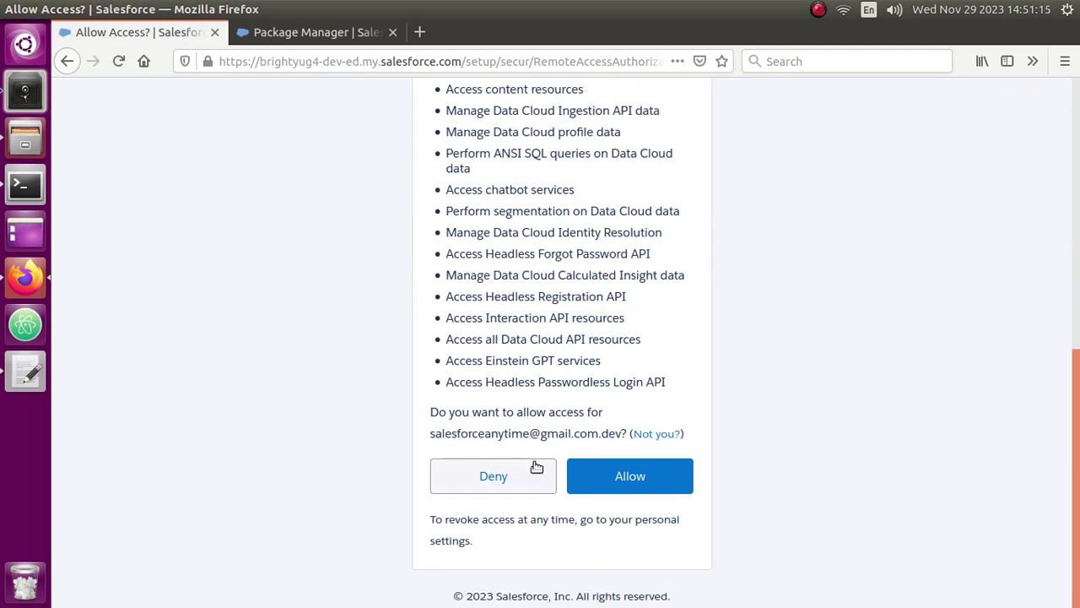
{"action": "left_click", "coordinate": [606, 478]}
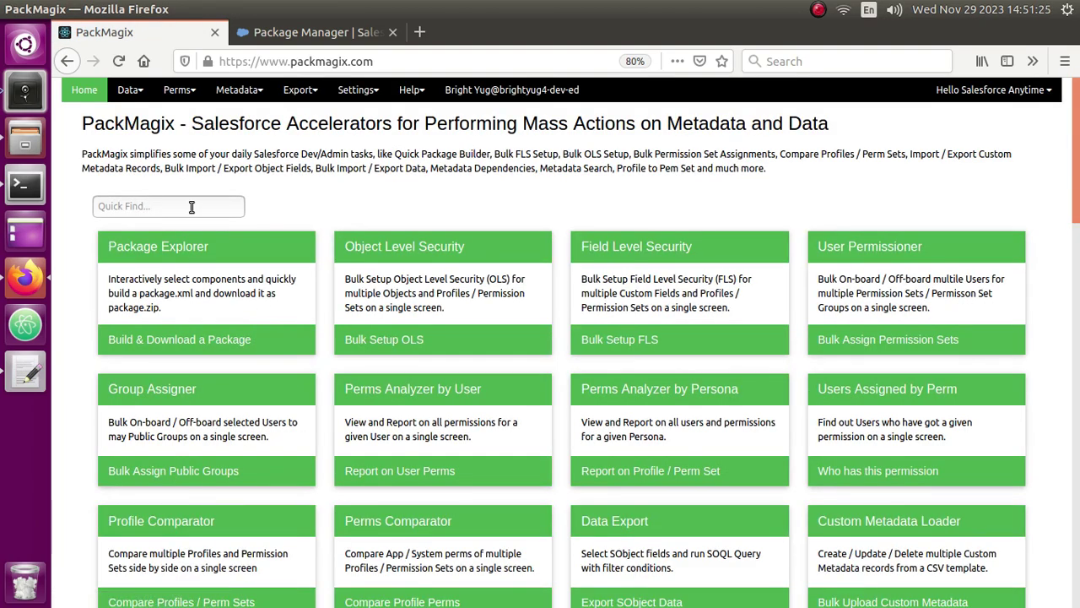
Find Export Change Set via Quick Find 'change' and paste Sprint 1 Stories as the package name
{"action": "type", "text": "change"}
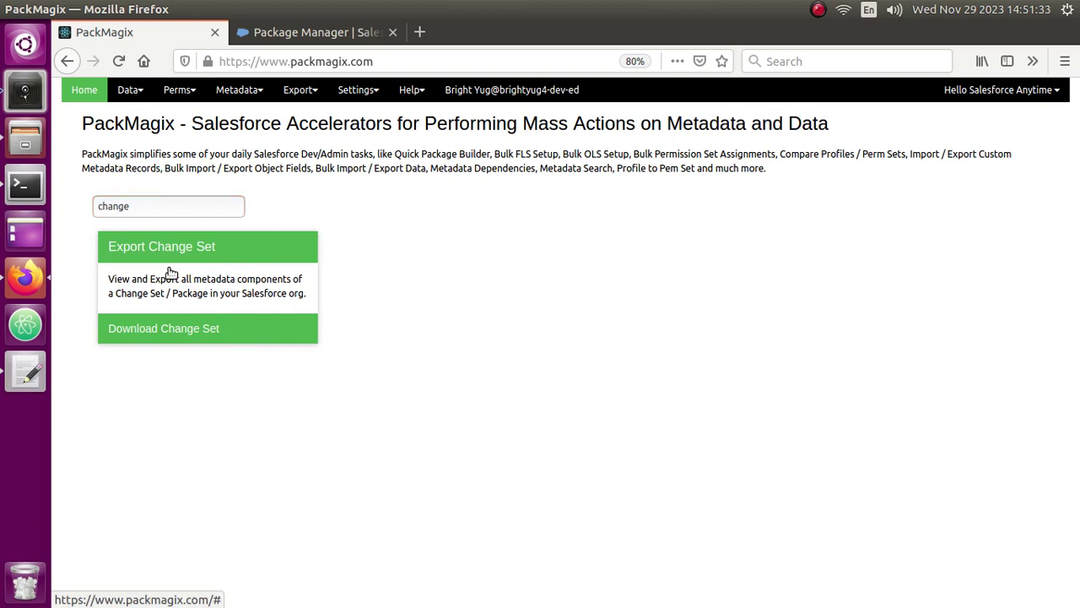
{"action": "left_click", "coordinate": [171, 272]}
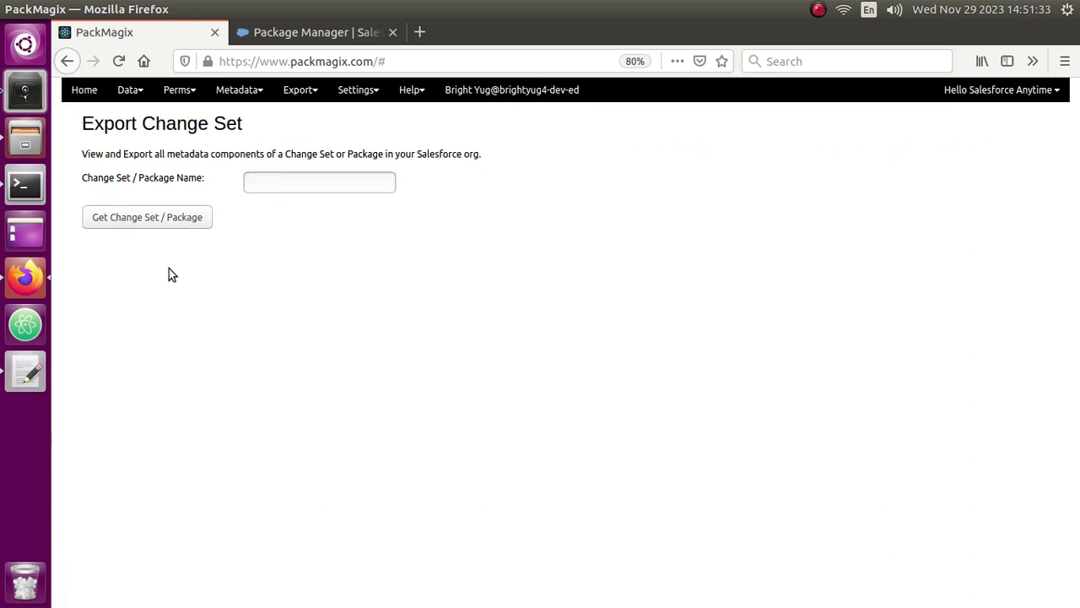
{"action": "left_click", "coordinate": [304, 182]}
{"action": "key", "text": "ctrl+v"}
Highlight the Change Set / Package Name label and entry, then refocus the name field
{"action": "left_click_drag", "start_coordinate": [82, 180], "coordinate": [113, 187]}
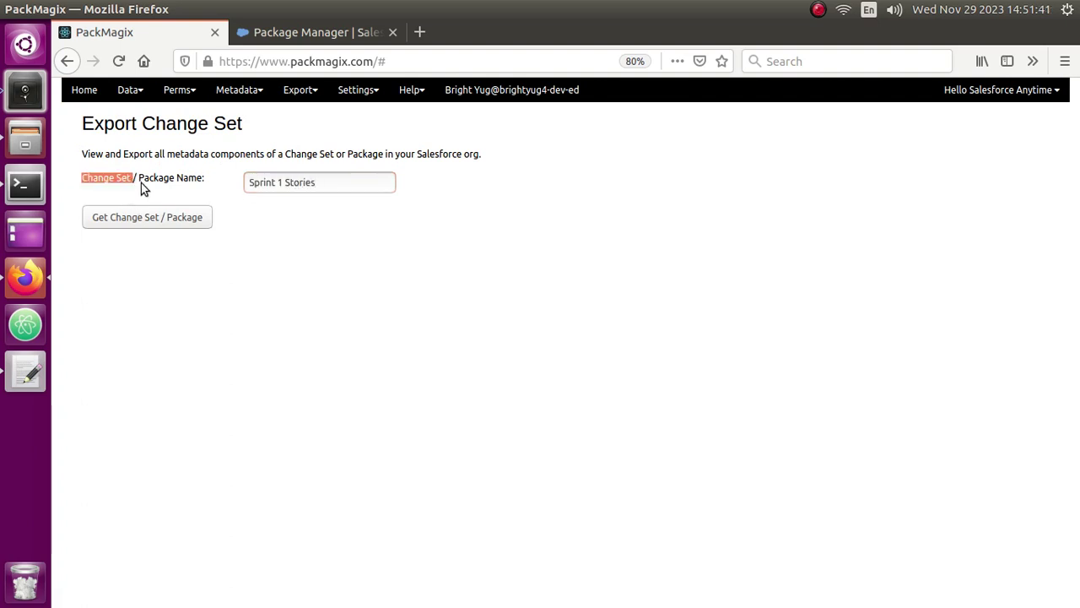
{"action": "left_click", "coordinate": [149, 186]}
{"action": "left_click_drag", "start_coordinate": [204, 179], "coordinate": [169, 187]}
{"action": "key", "text": "Tab"}
{"action": "left_click", "coordinate": [142, 184]}
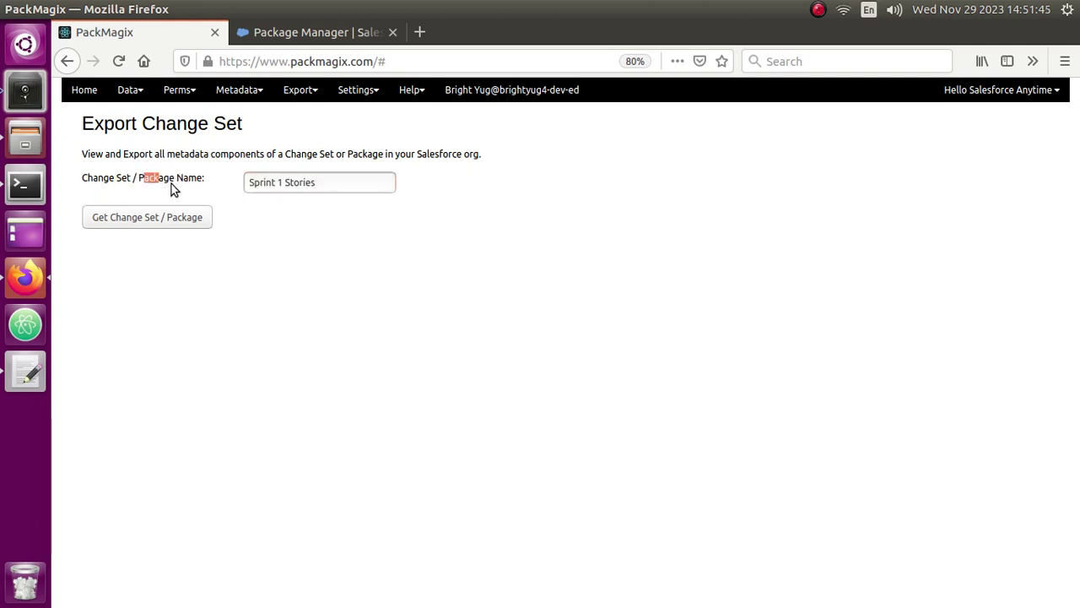
{"action": "left_click", "coordinate": [173, 190]}
{"action": "left_click", "coordinate": [332, 187]}
Fetch the Sprint 1 Stories components and highlight the ApexClass FlowUtils and FlowUtils_GetRTId rows
{"action": "left_click", "coordinate": [128, 223]}
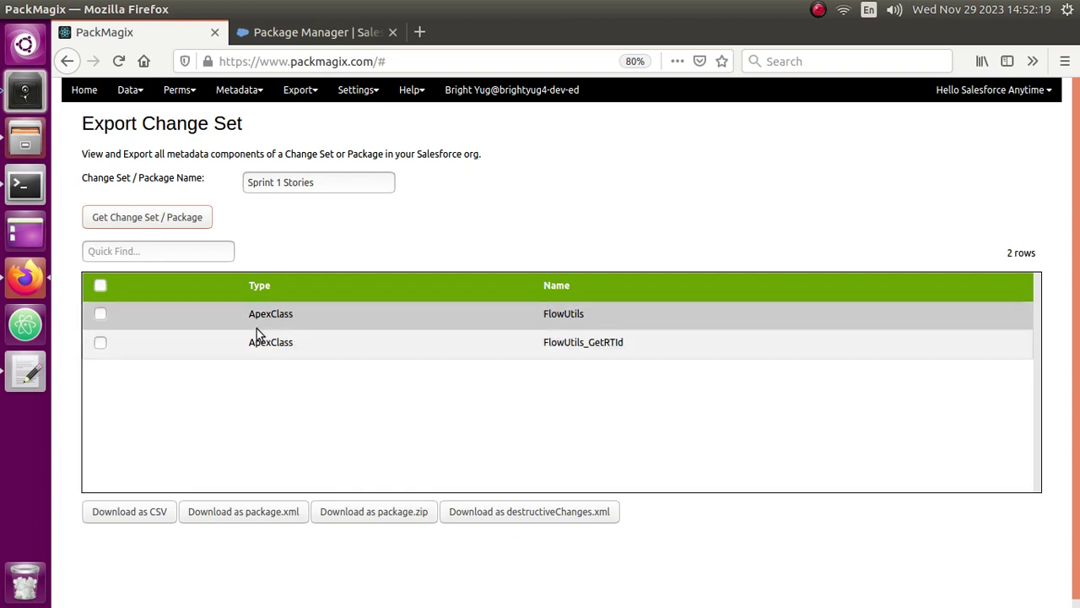
{"action": "double_click", "coordinate": [267, 313]}
{"action": "double_click", "coordinate": [265, 342]}
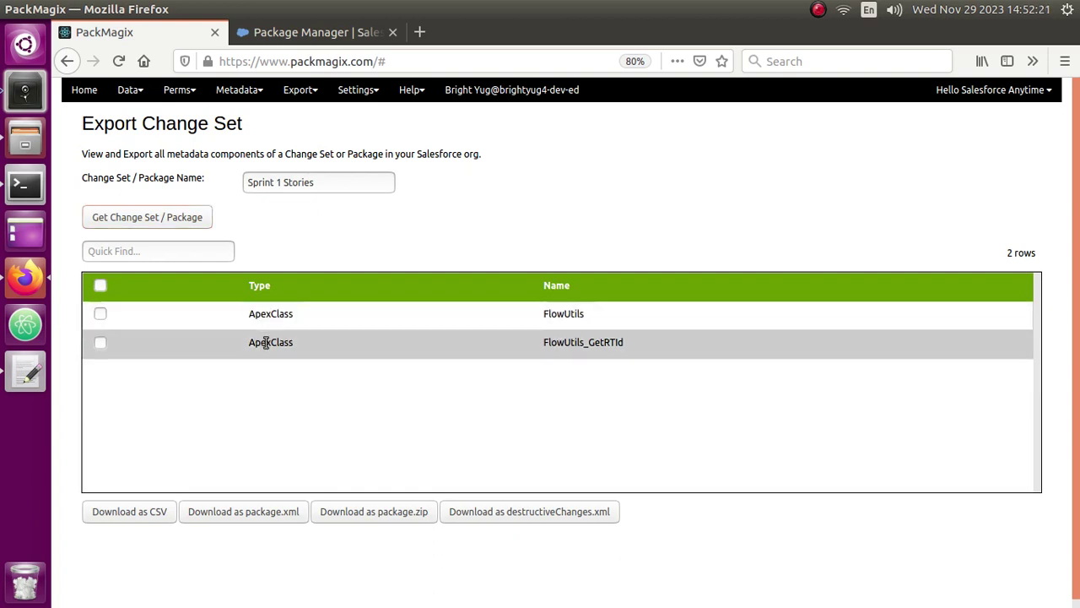
{"action": "double_click", "coordinate": [553, 314]}
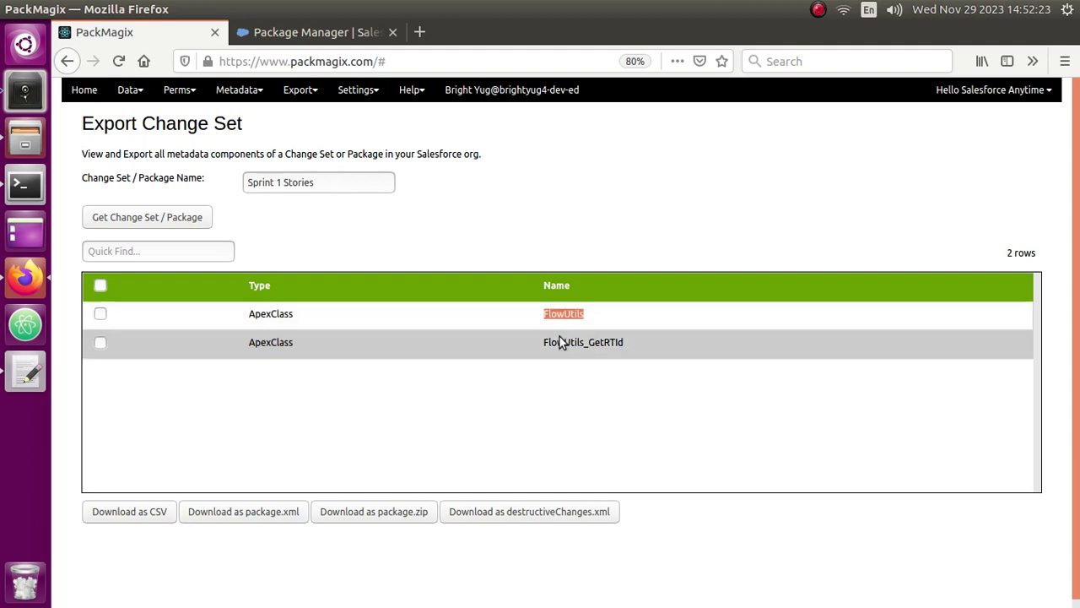
{"action": "left_click", "coordinate": [561, 341]}
{"action": "double_click", "coordinate": [560, 341]}
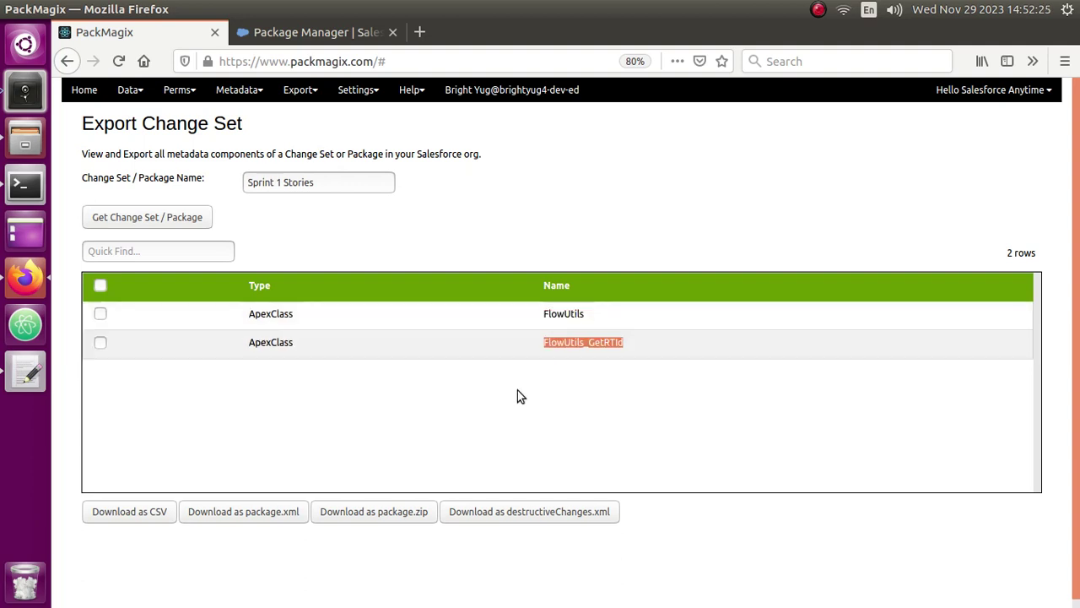
{"action": "left_click", "coordinate": [517, 391]}
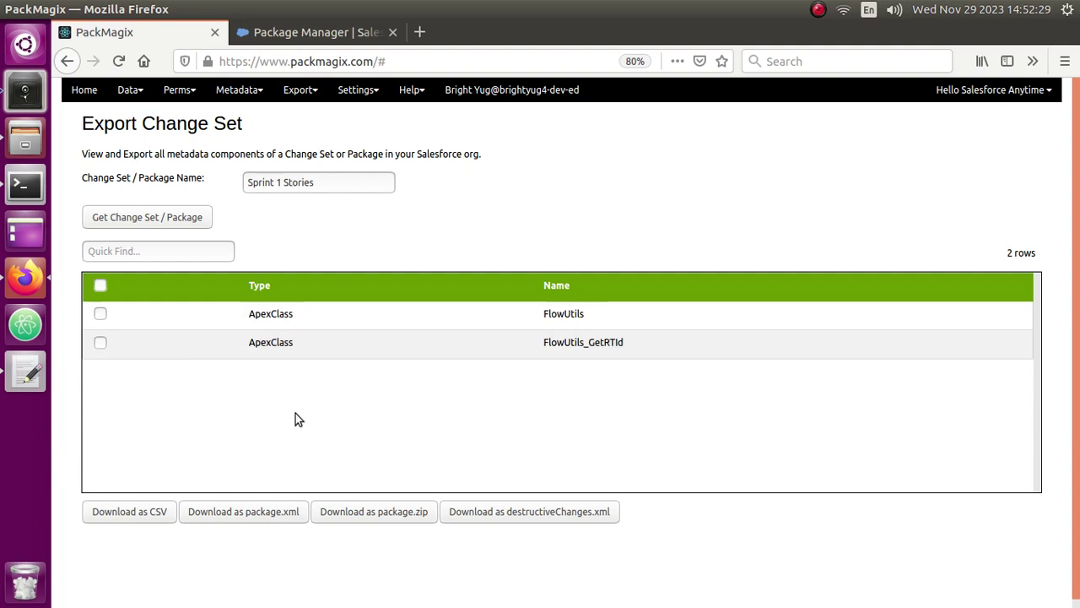
Download the component list as CSV and open it with LibreOffice Calc
{"action": "left_click", "coordinate": [130, 514]}
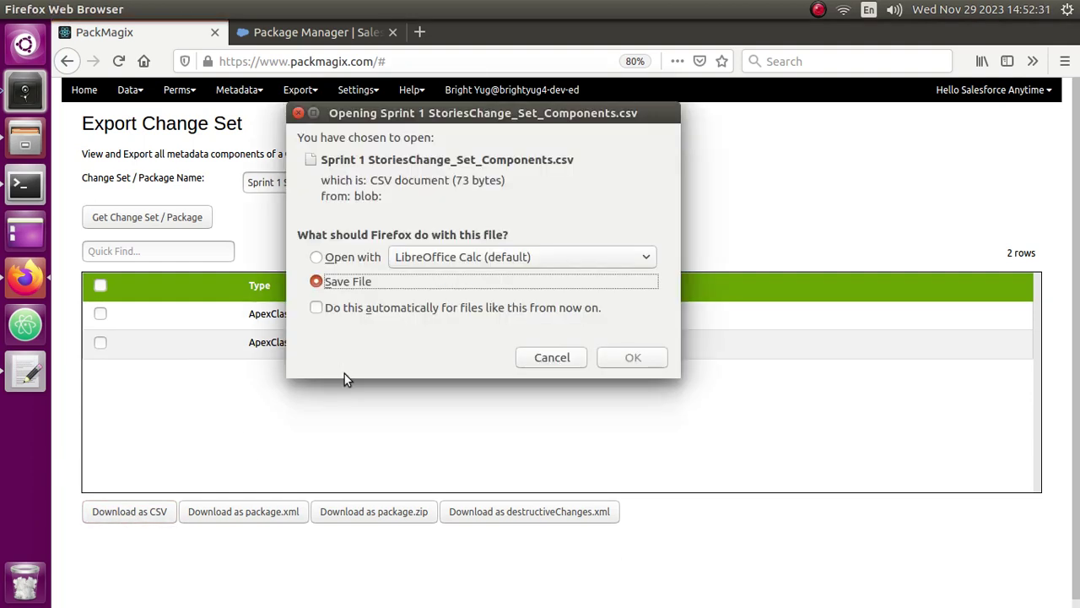
{"action": "left_click", "coordinate": [346, 260]}
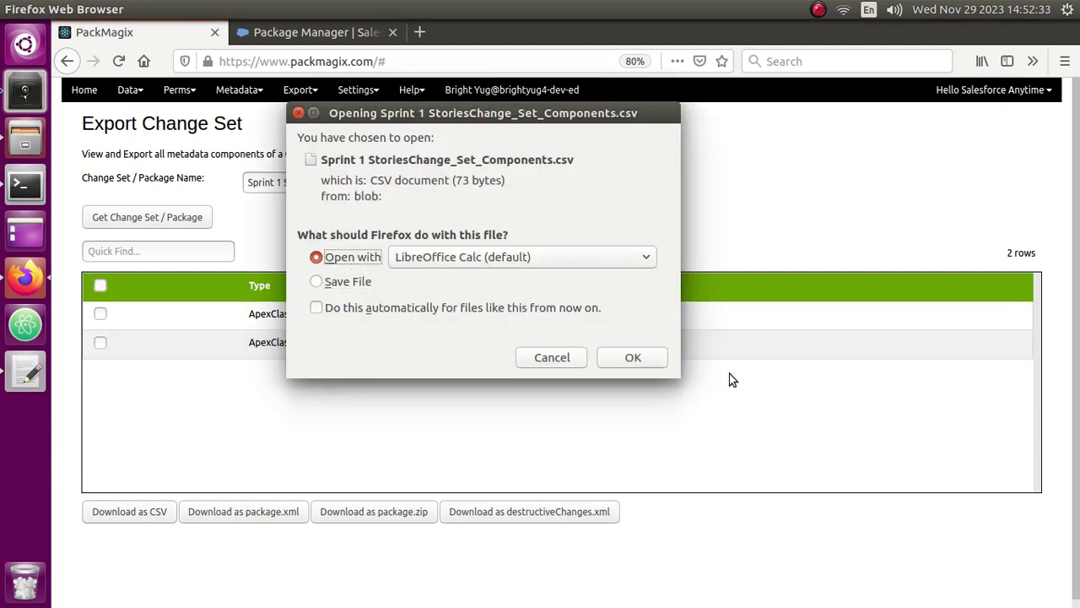
{"action": "left_click", "coordinate": [649, 355]}
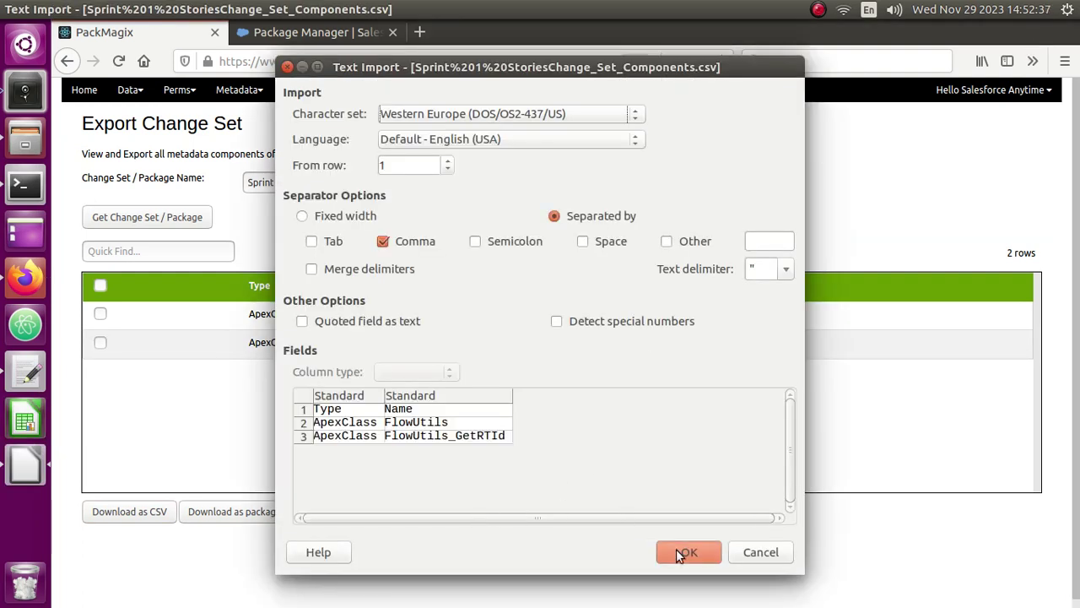
Accept the comma-separated import and inspect the Type/Name data in cells A1:B3
{"action": "left_click", "coordinate": [680, 552]}
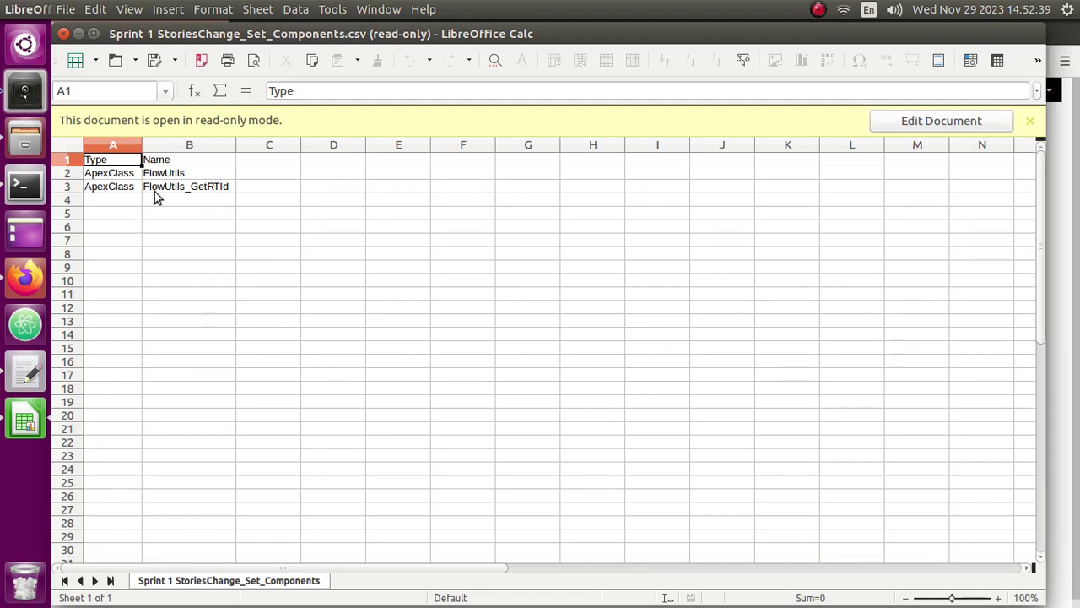
{"action": "left_click", "coordinate": [173, 173]}
{"action": "left_click", "coordinate": [178, 161]}
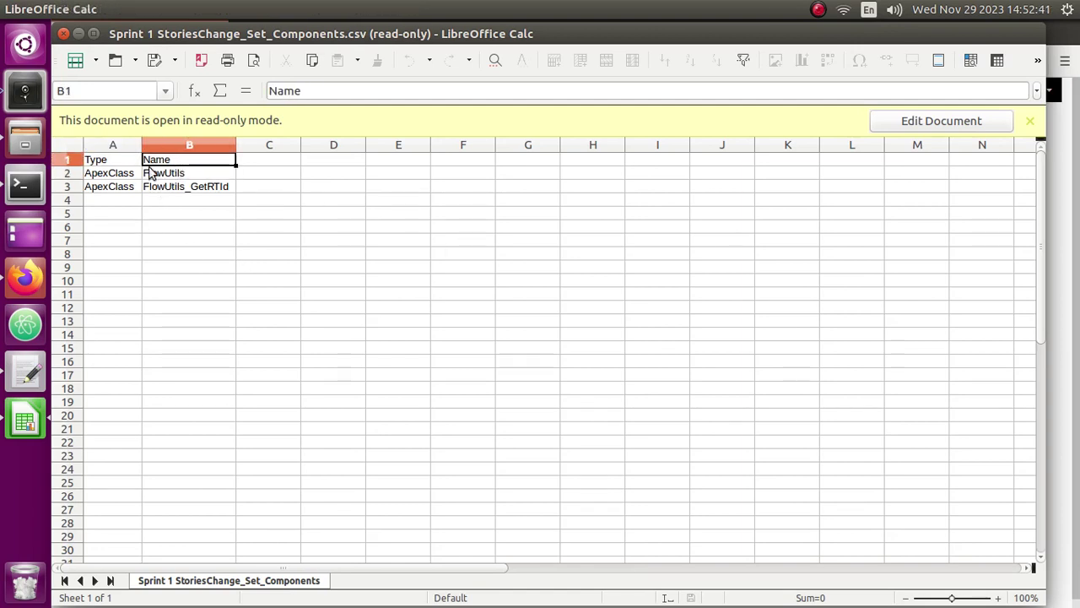
{"action": "left_click", "coordinate": [117, 160]}
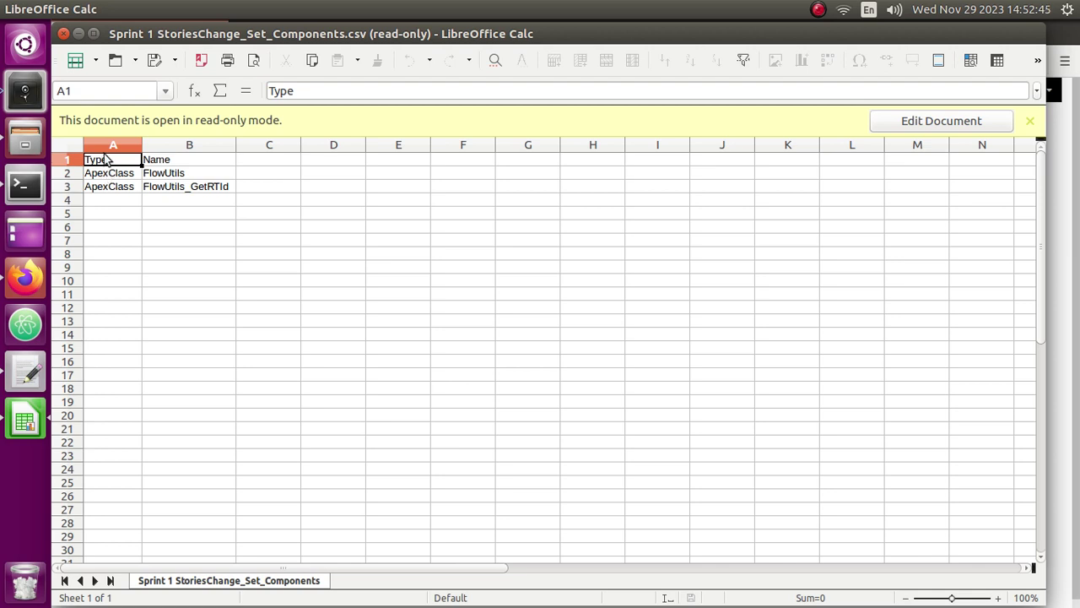
{"action": "left_click_drag", "start_coordinate": [106, 160], "coordinate": [187, 191]}
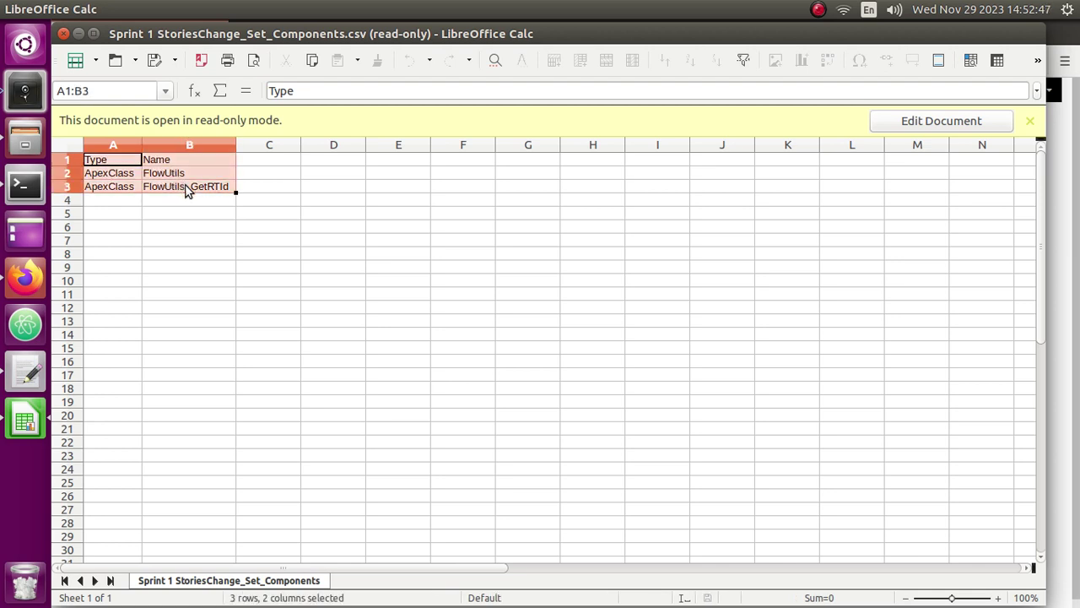
{"action": "left_click", "coordinate": [180, 214]}
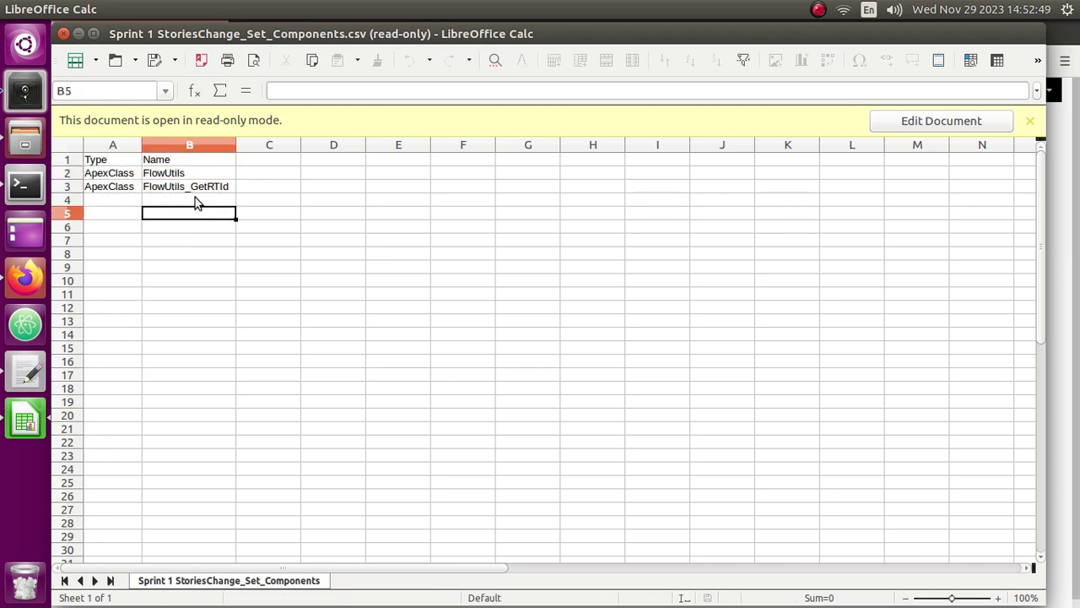
{"action": "mouse_move", "coordinate": [4, 15]}
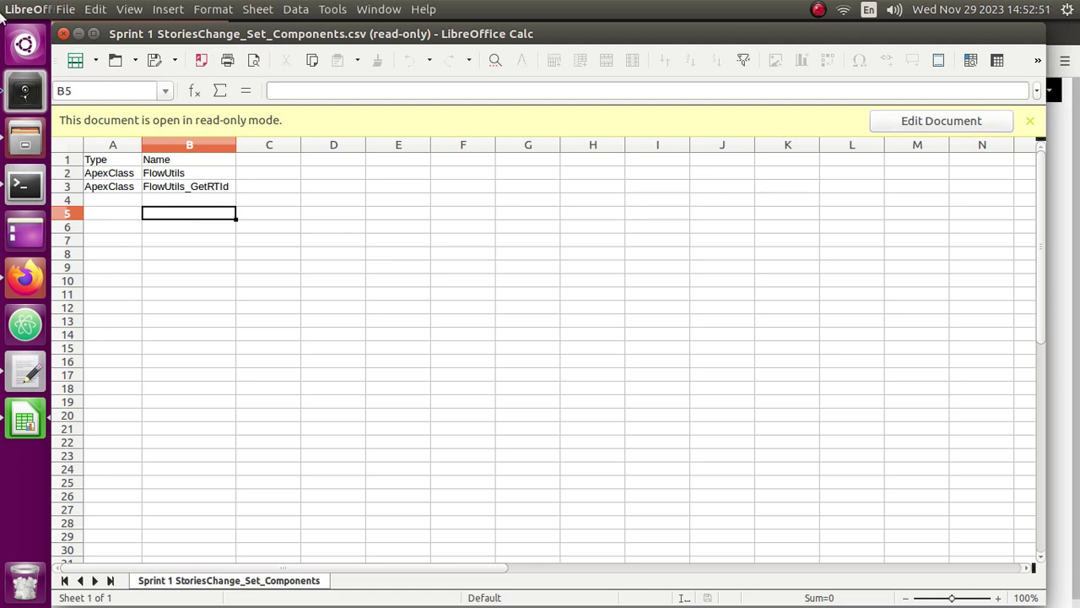
Close Calc, export package.xml, and view its ApexClass members FlowUtils and FlowUtils_GetRTId in Firefox
{"action": "left_click", "coordinate": [63, 33]}
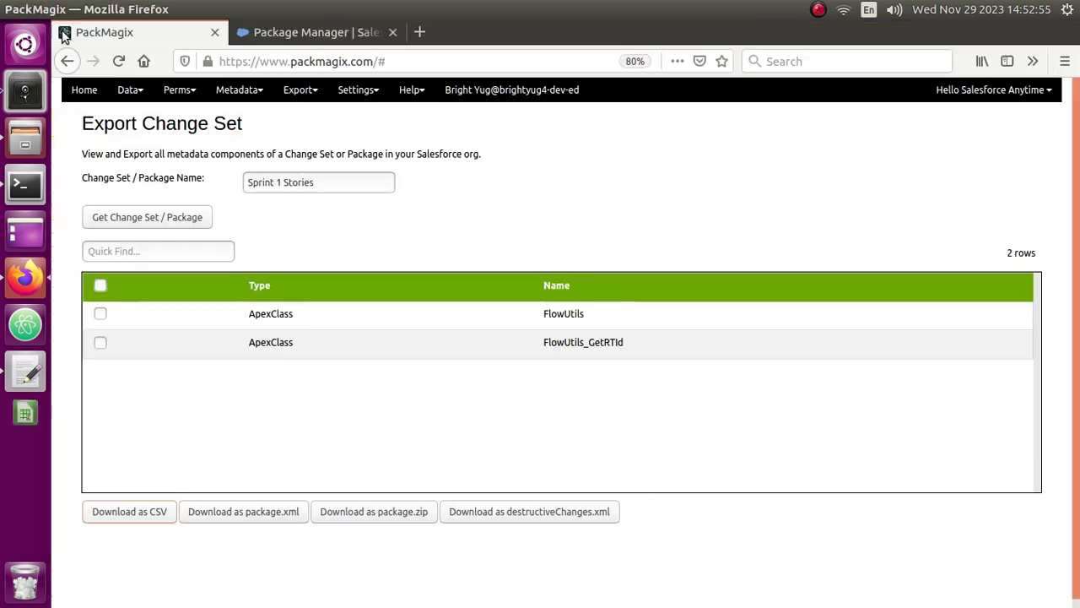
{"action": "left_click", "coordinate": [278, 518]}
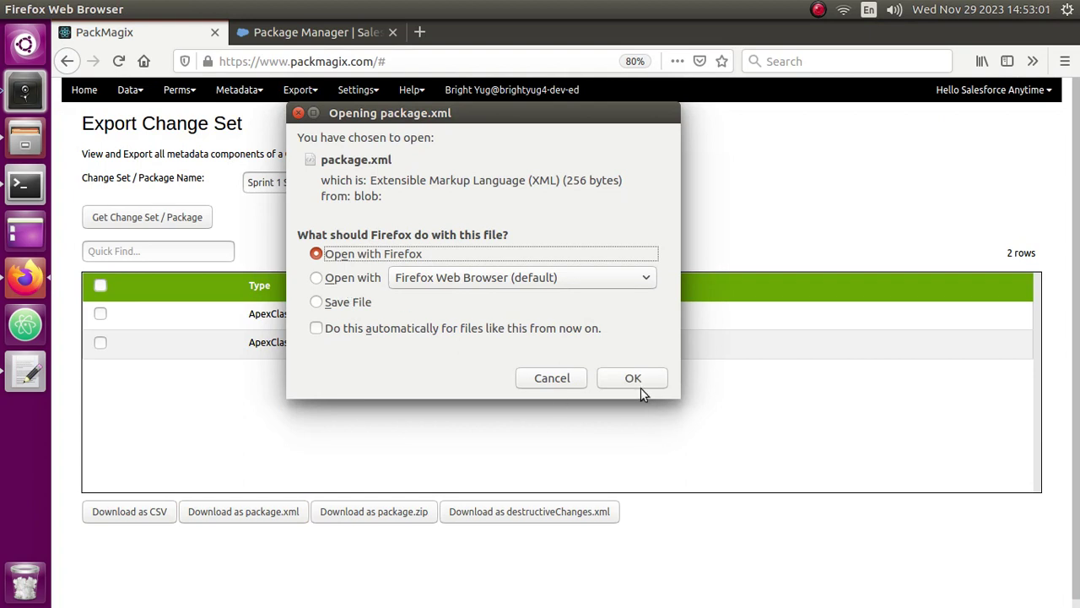
{"action": "left_click", "coordinate": [635, 380]}
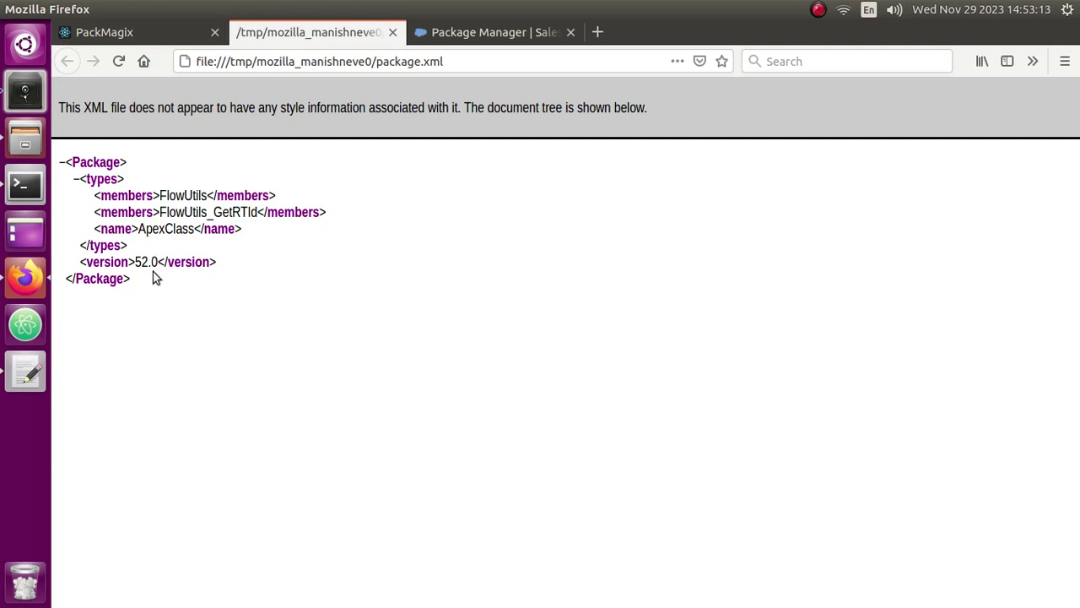
{"action": "left_click_drag", "start_coordinate": [152, 293], "coordinate": [60, 163]}
{"action": "left_click", "coordinate": [161, 302]}
Return to the PackMagix export page and download the components as package.zip
{"action": "left_click", "coordinate": [142, 33]}
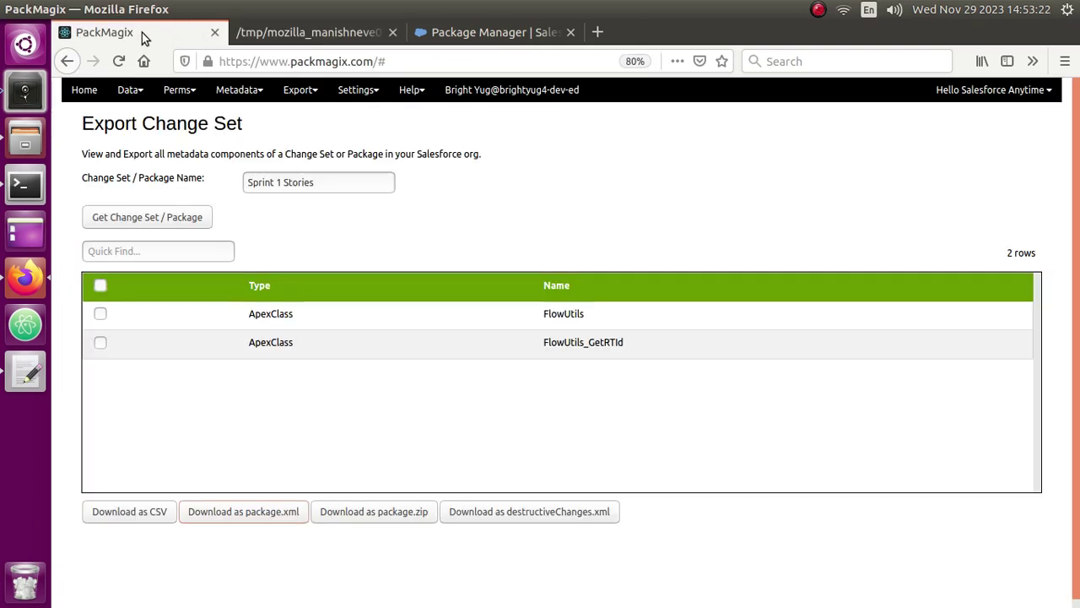
{"action": "left_click", "coordinate": [396, 514]}
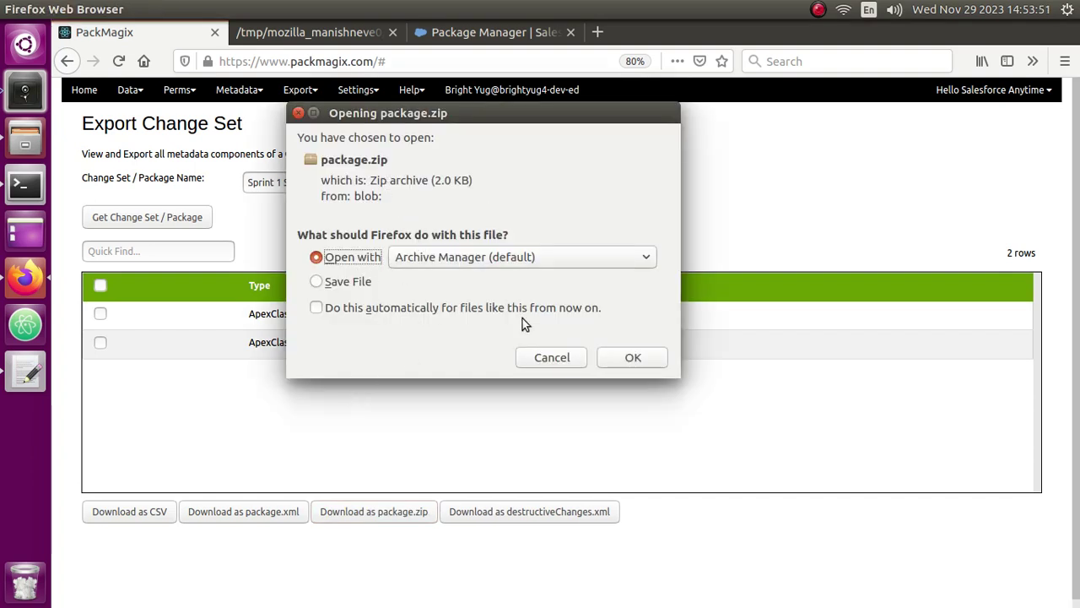
Open package.zip in Archive Manager, check the FlowUtils .cls and meta files in unpackaged/classes, then close it
{"action": "left_click", "coordinate": [631, 357]}
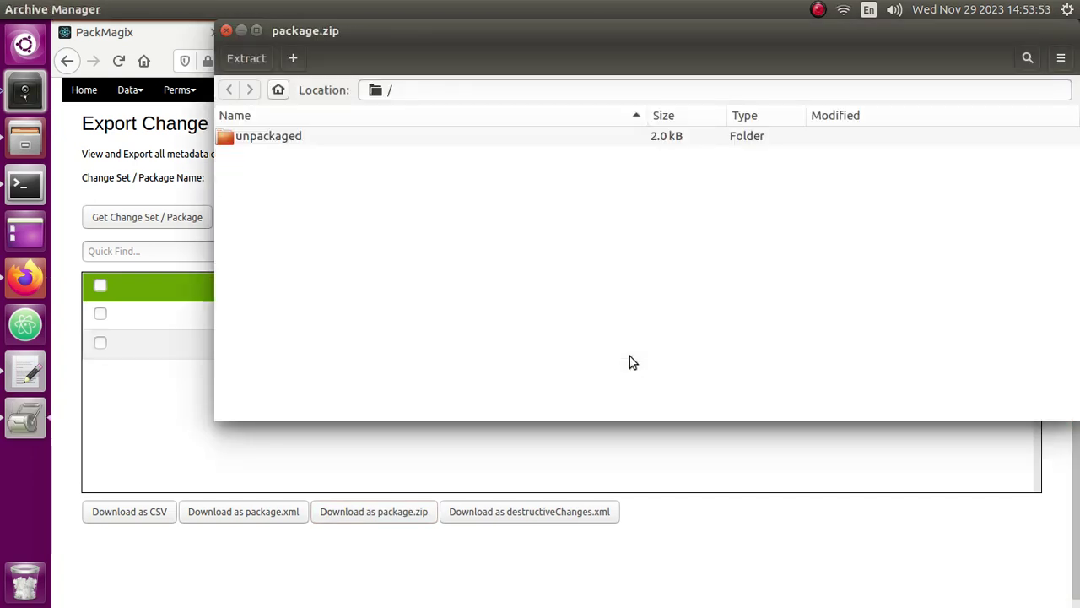
{"action": "double_click", "coordinate": [258, 138]}
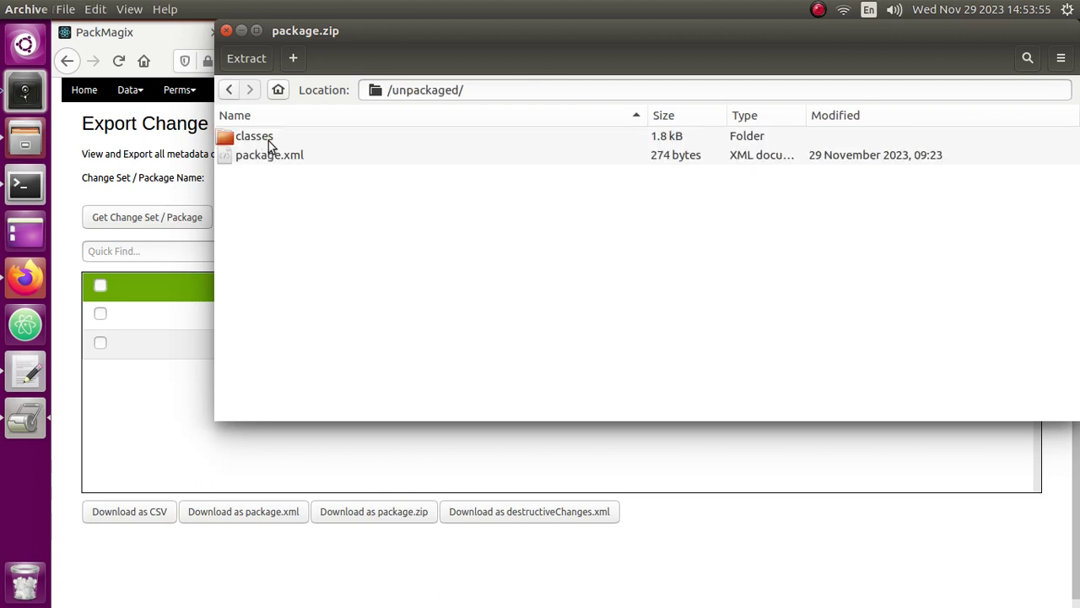
{"action": "double_click", "coordinate": [255, 140]}
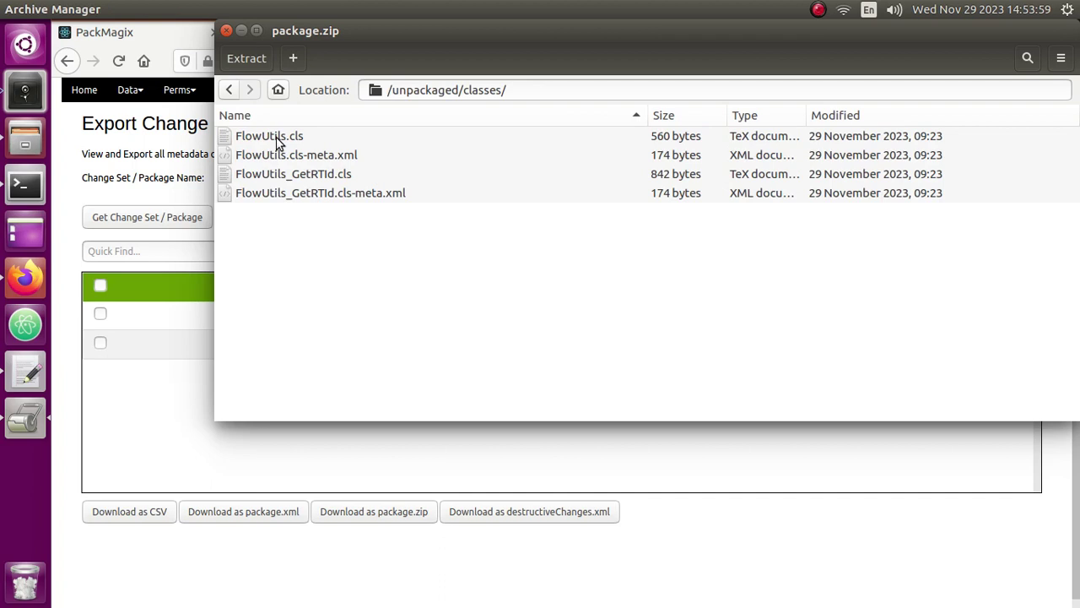
{"action": "left_click", "coordinate": [277, 142]}
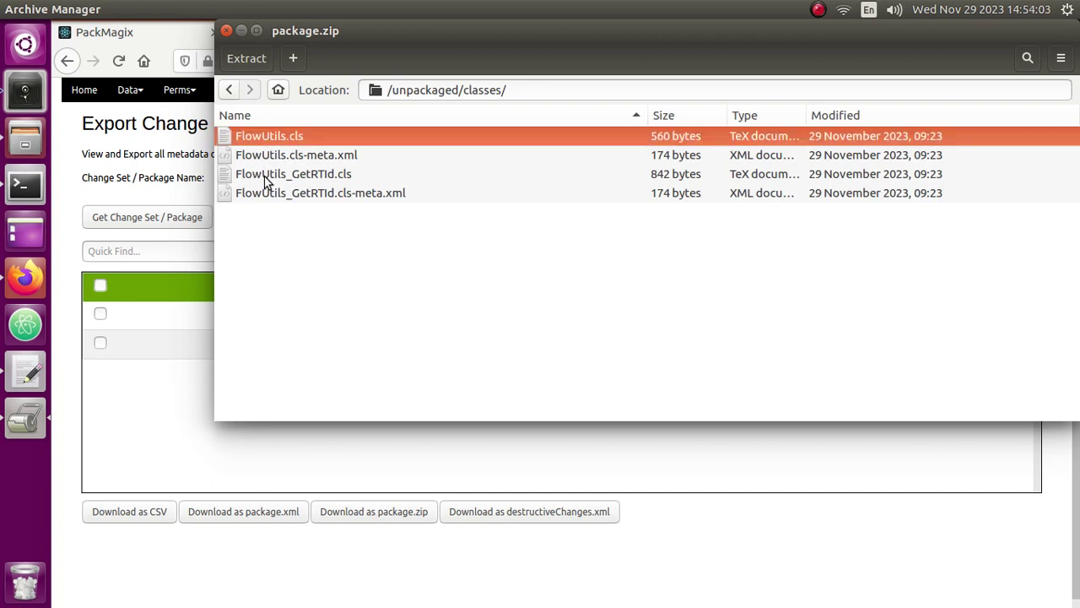
{"action": "left_click", "coordinate": [264, 176]}
{"action": "left_click", "coordinate": [266, 140]}
{"action": "left_click", "coordinate": [267, 173]}
{"action": "left_click", "coordinate": [292, 156]}
{"action": "left_click", "coordinate": [291, 191]}
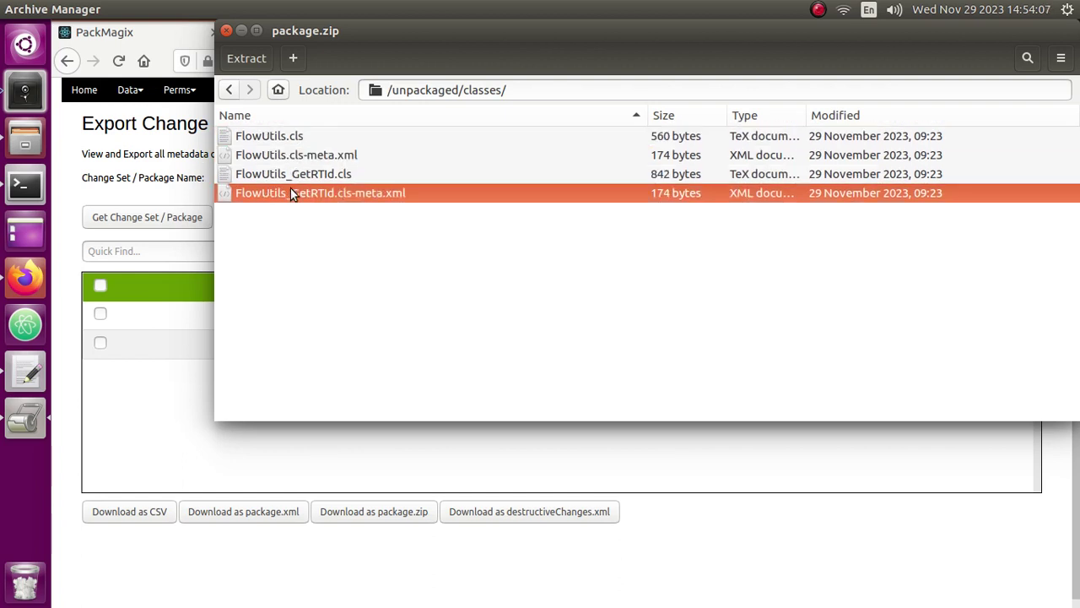
{"action": "left_click", "coordinate": [226, 31]}
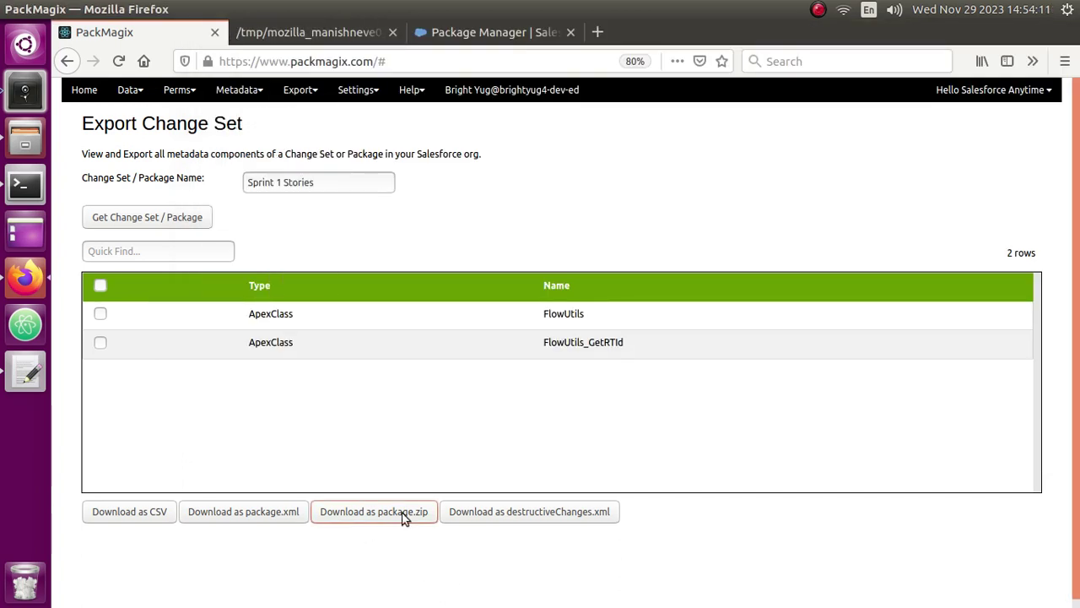
{"action": "left_click", "coordinate": [346, 516]}
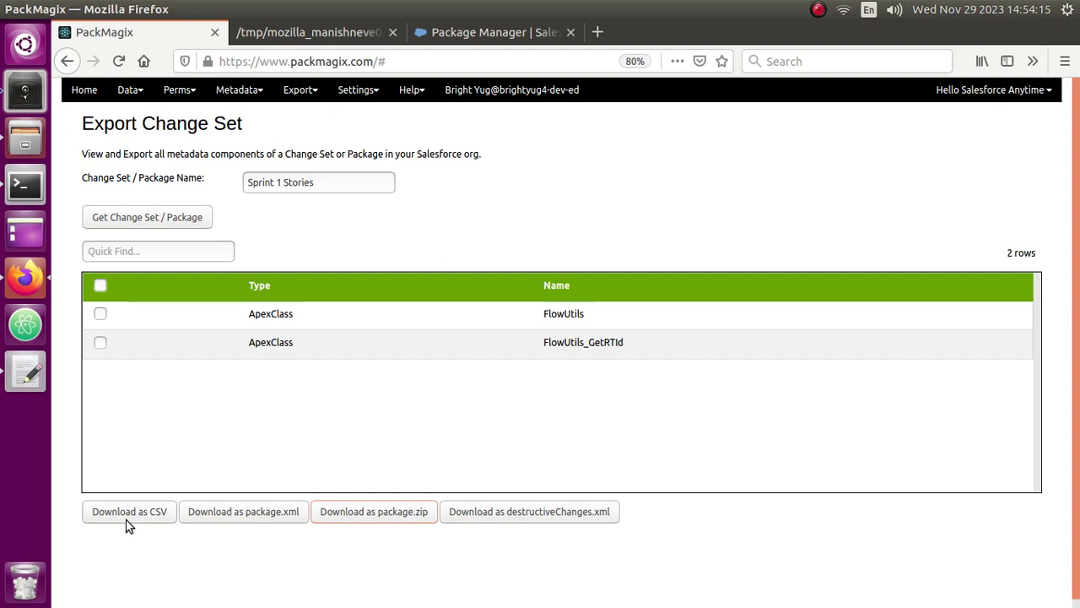